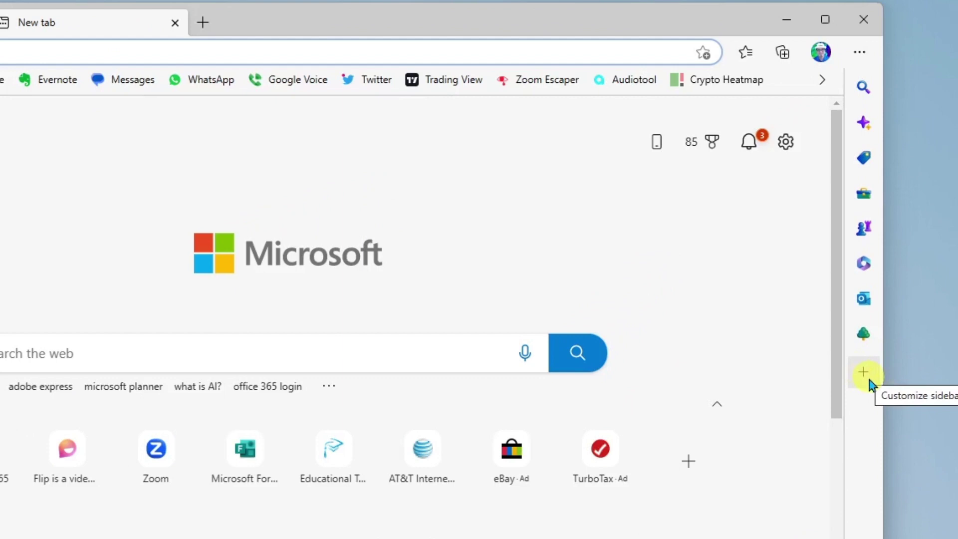
Add Spotify to the Edge sidebar from the Customize sidebar site list
left_click(864, 374)
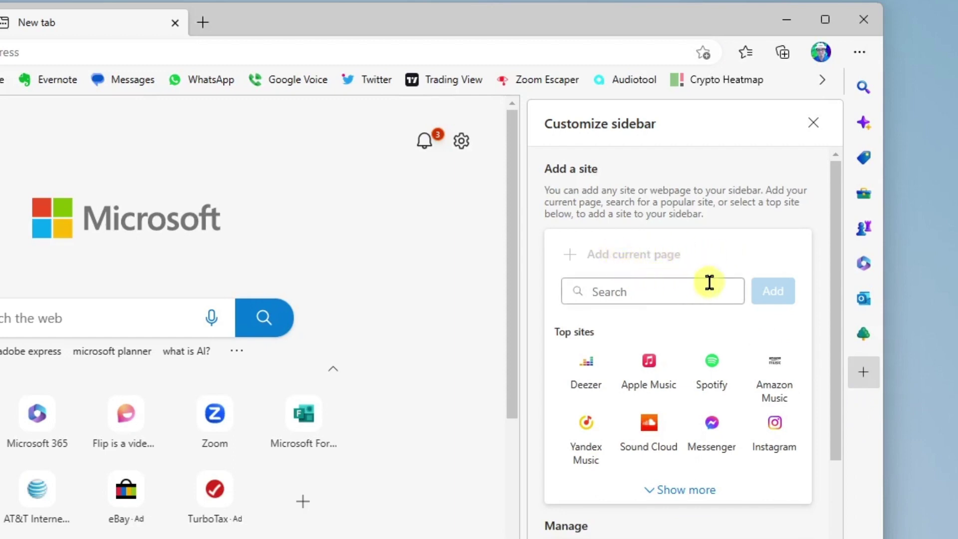
left_click(635, 293)
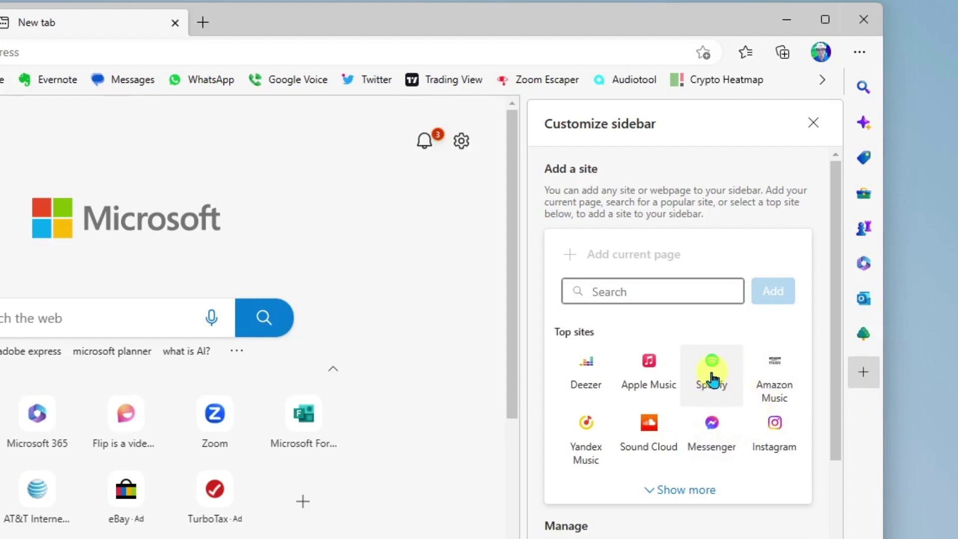
left_click(711, 380)
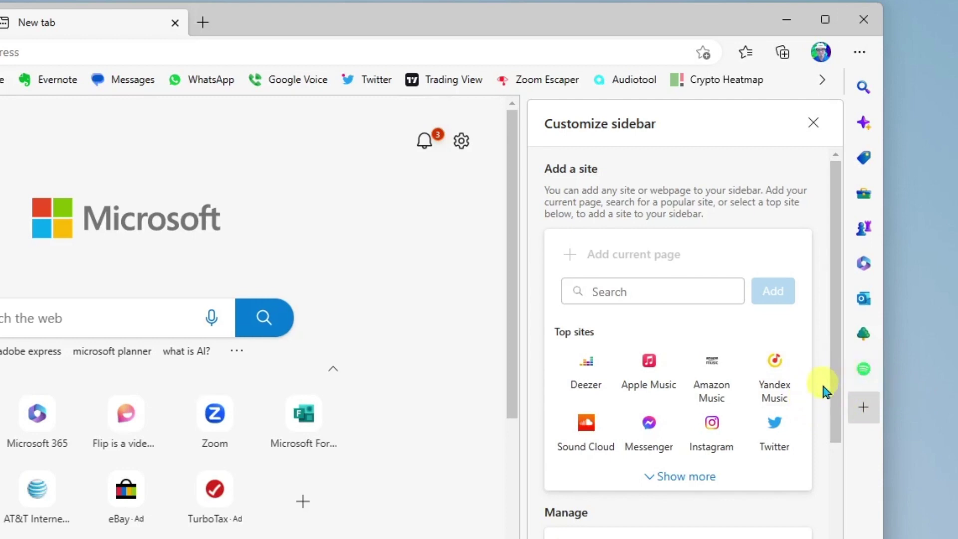
mouse_move(831, 373)
left_mouse_down()
mouse_move(829, 465)
mouse_move(841, 533)
left_mouse_up()
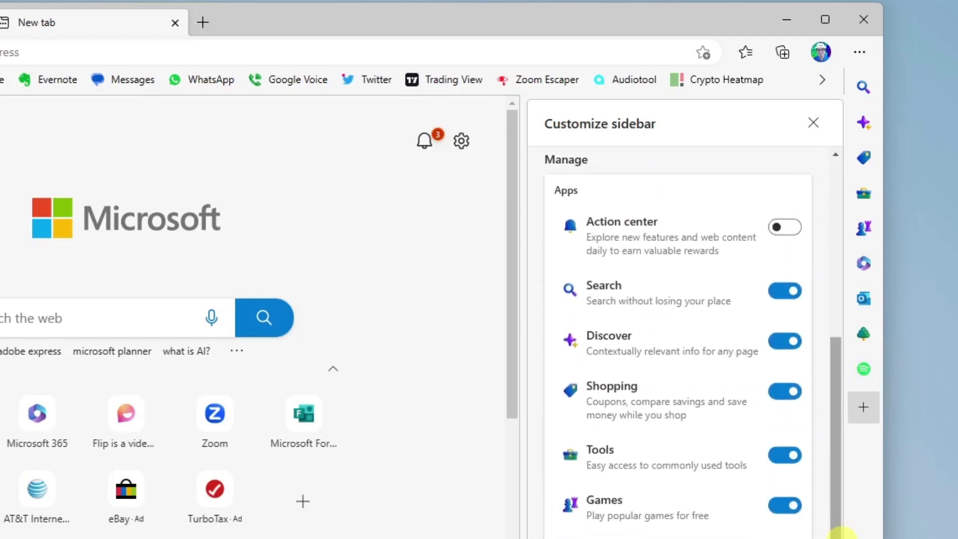
left_click_drag(862, 230, 861, 341)
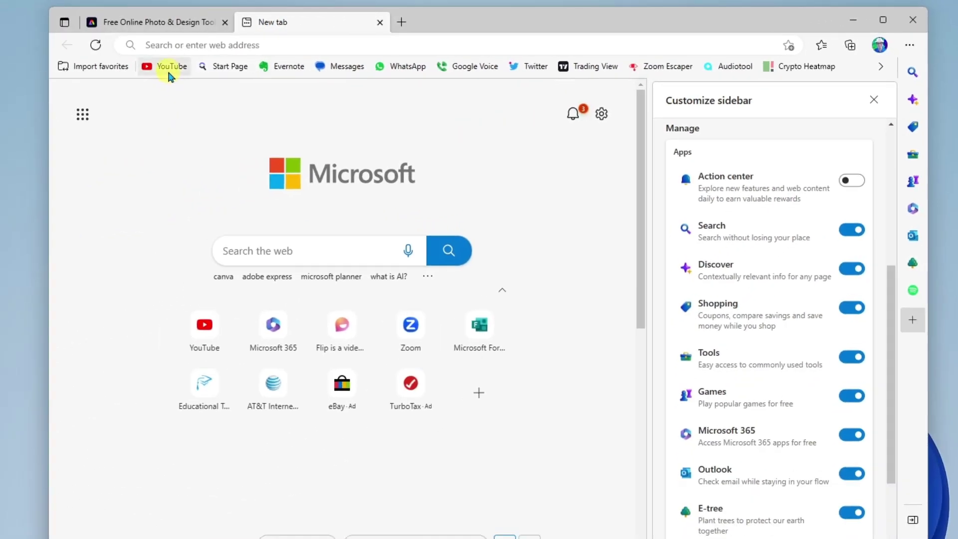
Open YouTube from the bookmarks, skim its Discover overview cards, then close Discover
left_click(168, 70)
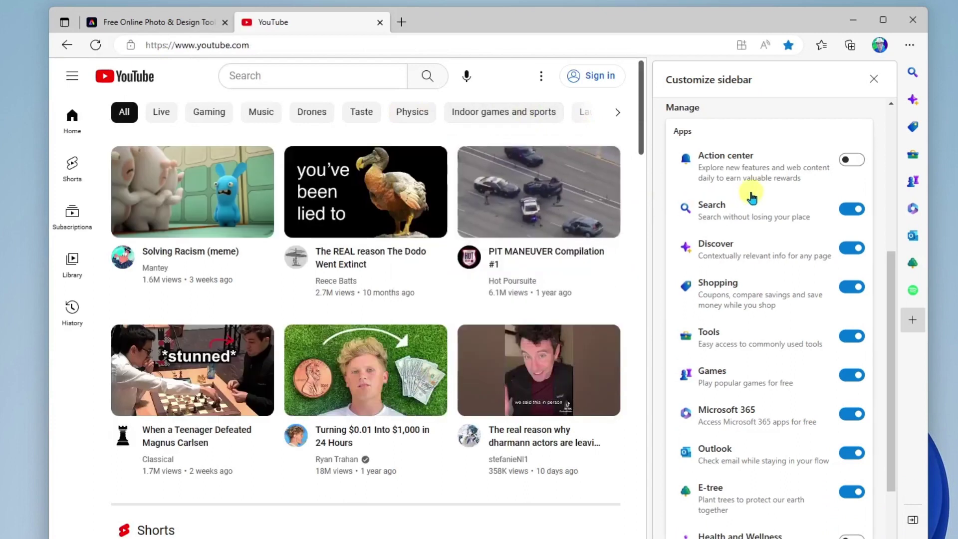
left_click(912, 101)
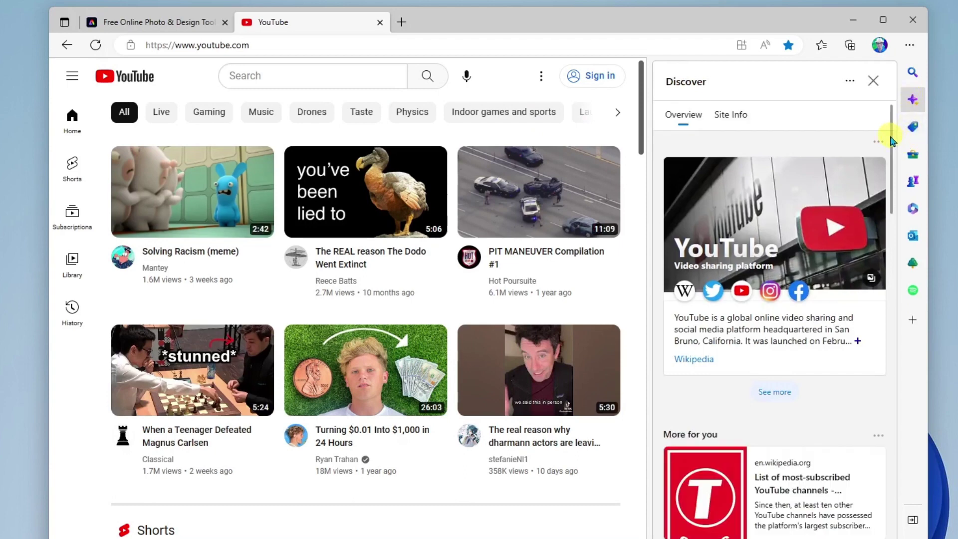
left_click_drag(891, 141, 893, 205)
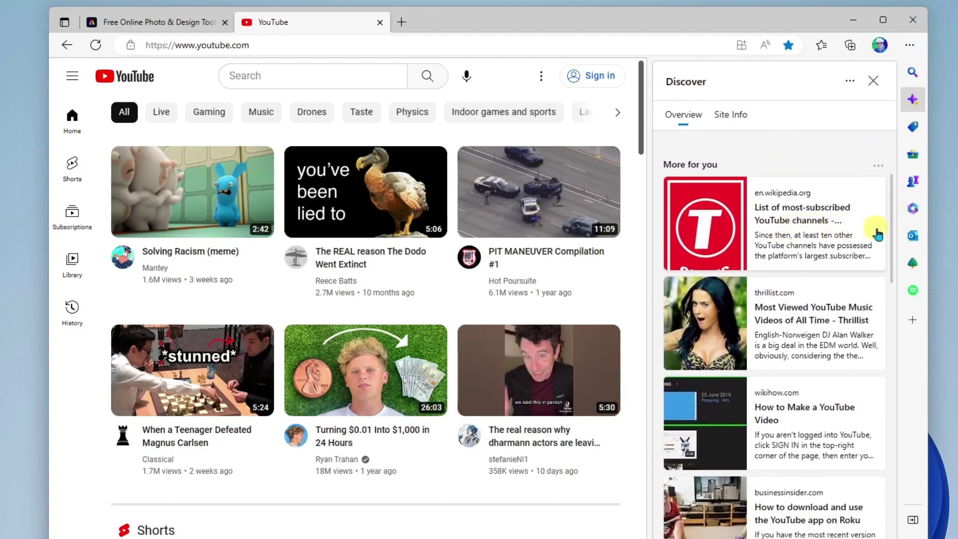
scroll(890, 223, "down", 1)
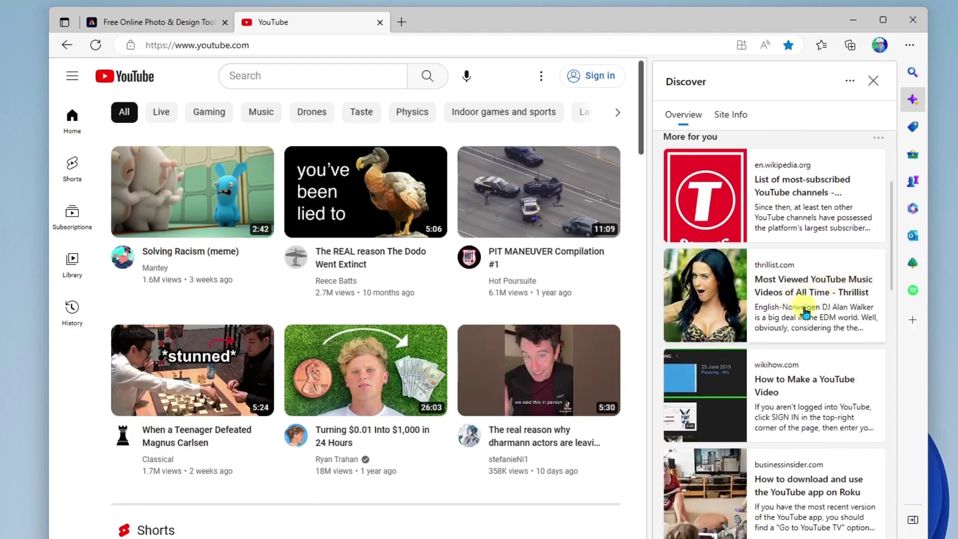
left_click_drag(892, 254, 895, 281)
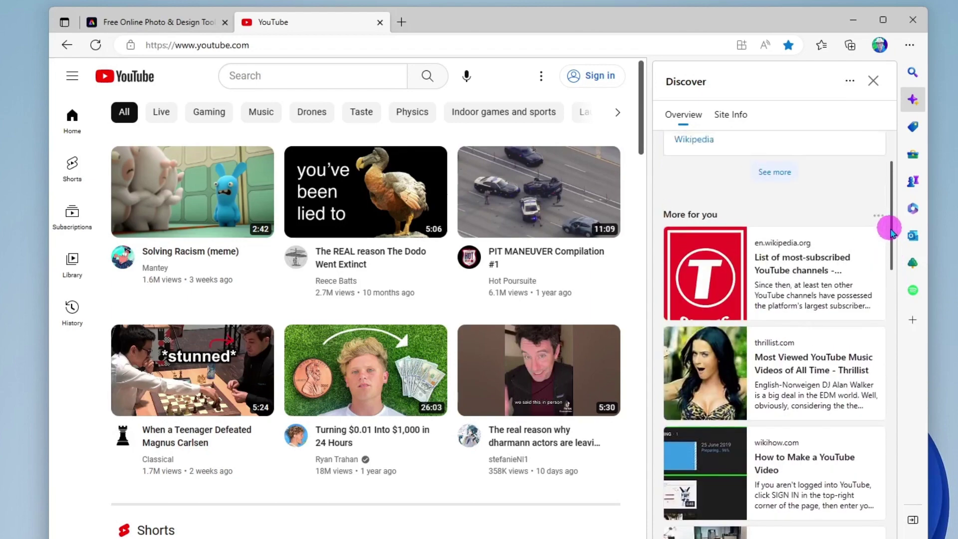
left_click_drag(896, 280, 889, 210)
left_click(912, 100)
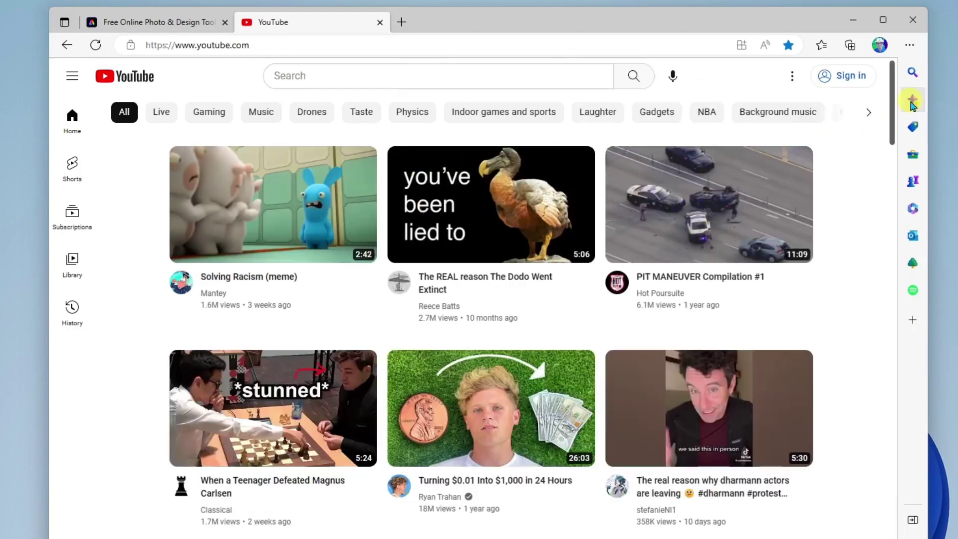
Reopen the Customize sidebar panel beside the page
left_click(912, 320)
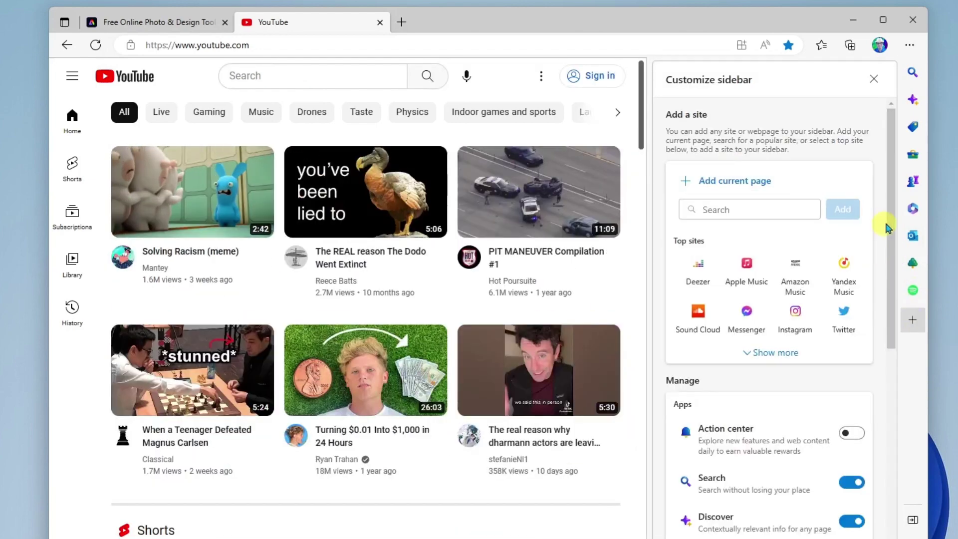
left_click_drag(893, 234, 898, 392)
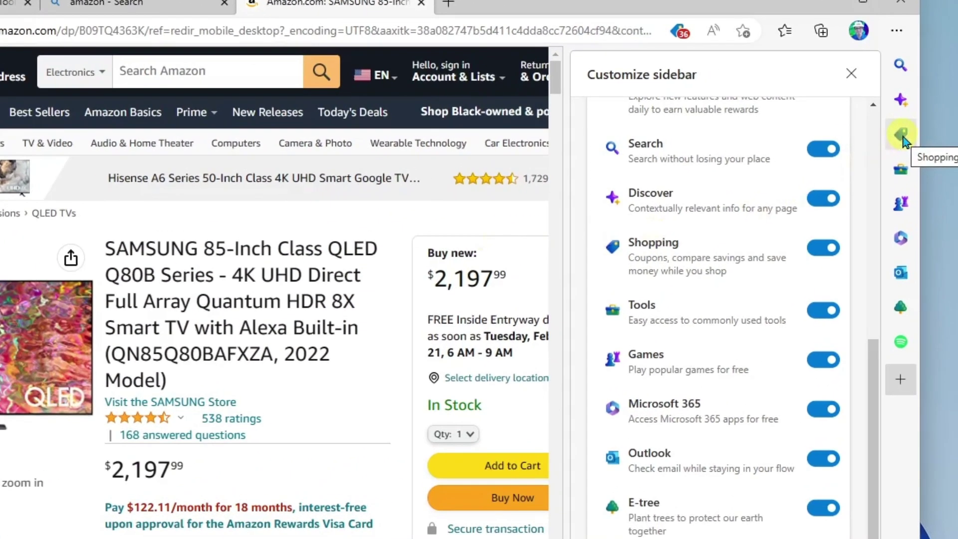
left_click(902, 134)
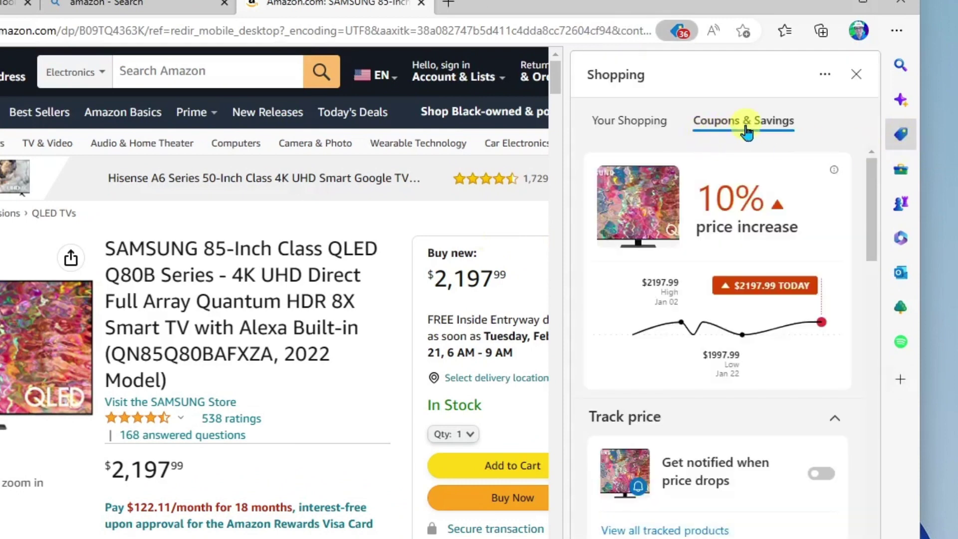
left_click(873, 169)
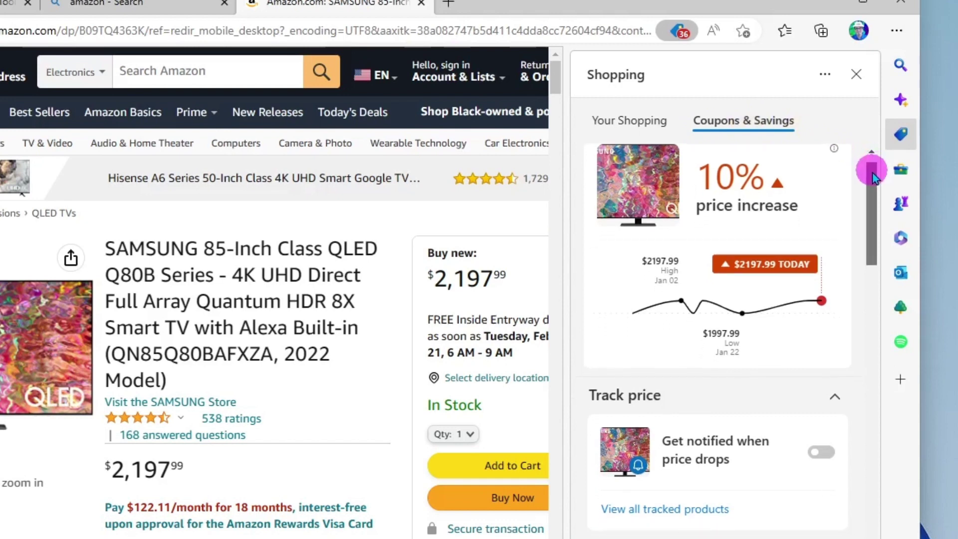
left_click_drag(873, 168, 876, 209)
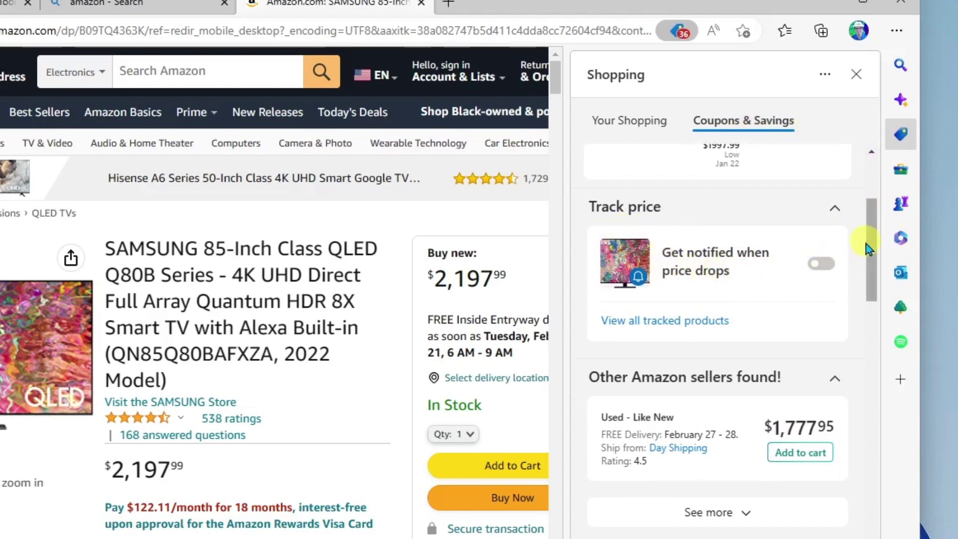
mouse_move(870, 242)
left_mouse_down()
mouse_move(840, 272)
mouse_move(877, 279)
left_mouse_up()
left_click_drag(878, 279, 881, 286)
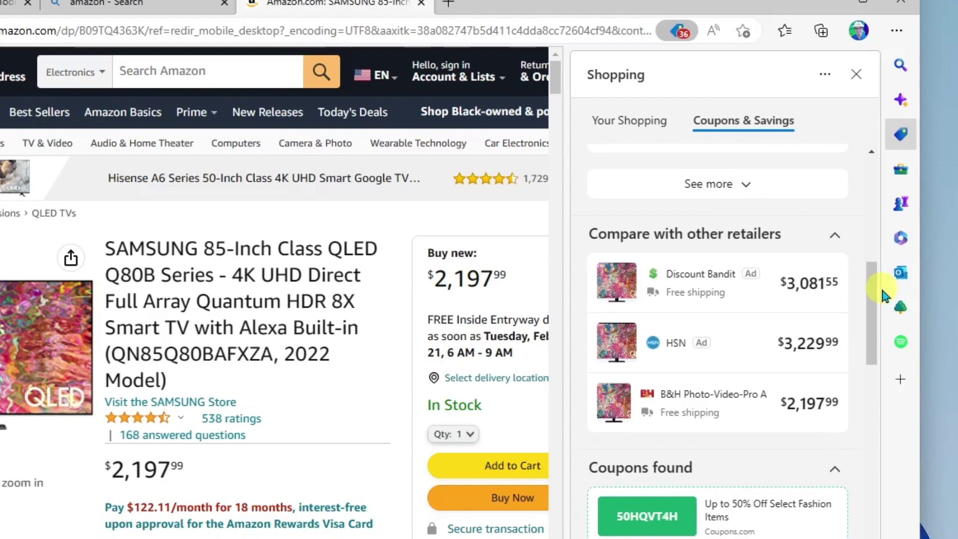
Open the sidebar Tools panel and check the unit list, keeping Kilometer as source
left_click(900, 379)
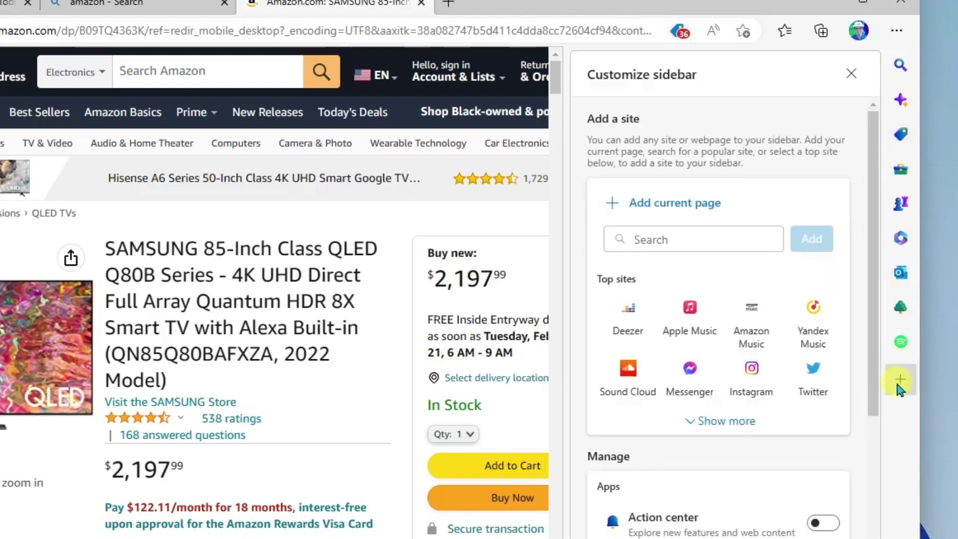
scroll(883, 509, "down", 6)
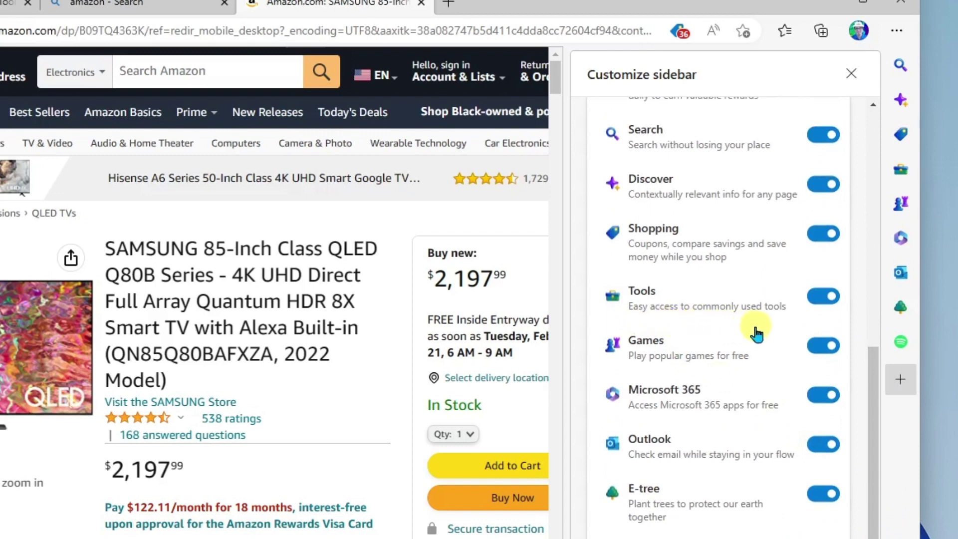
scroll(793, 292, "down", 1)
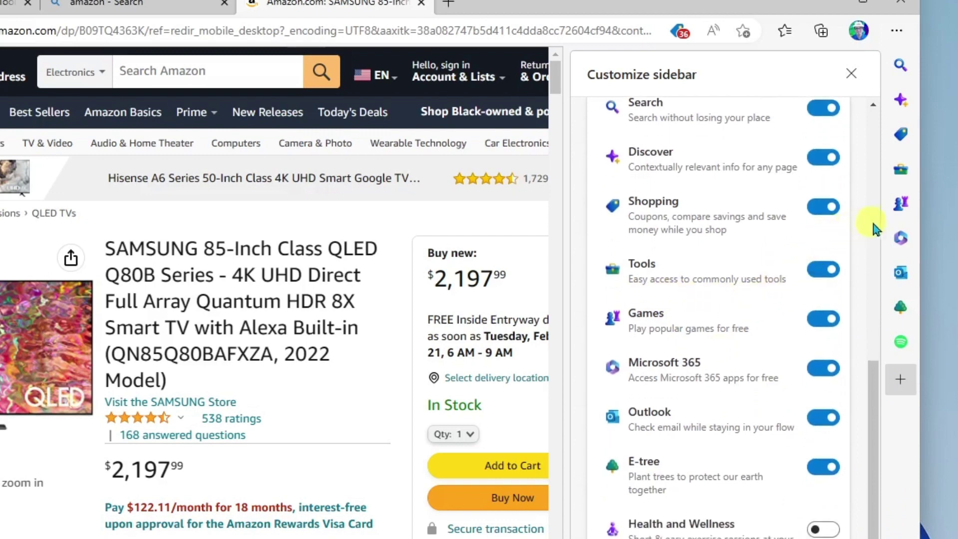
left_click(900, 169)
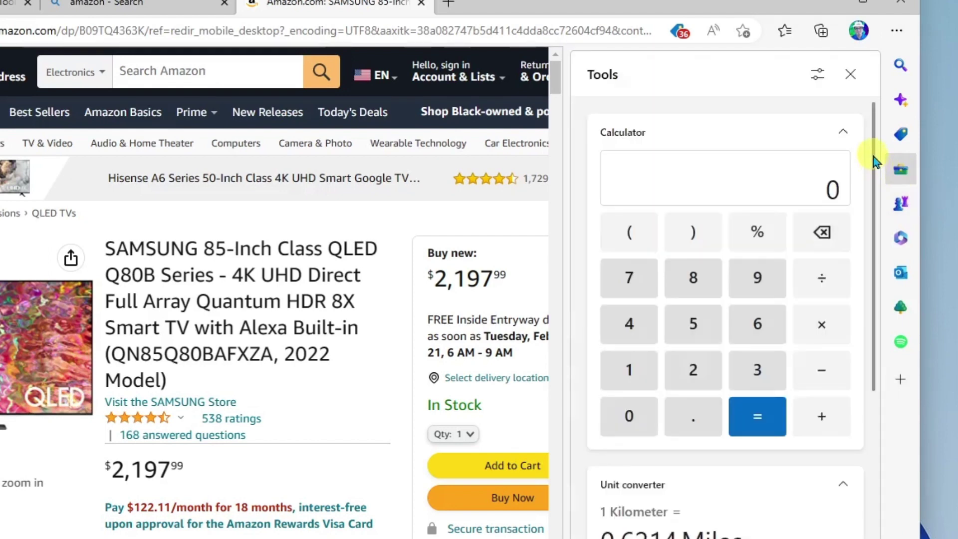
left_click_drag(872, 155, 877, 328)
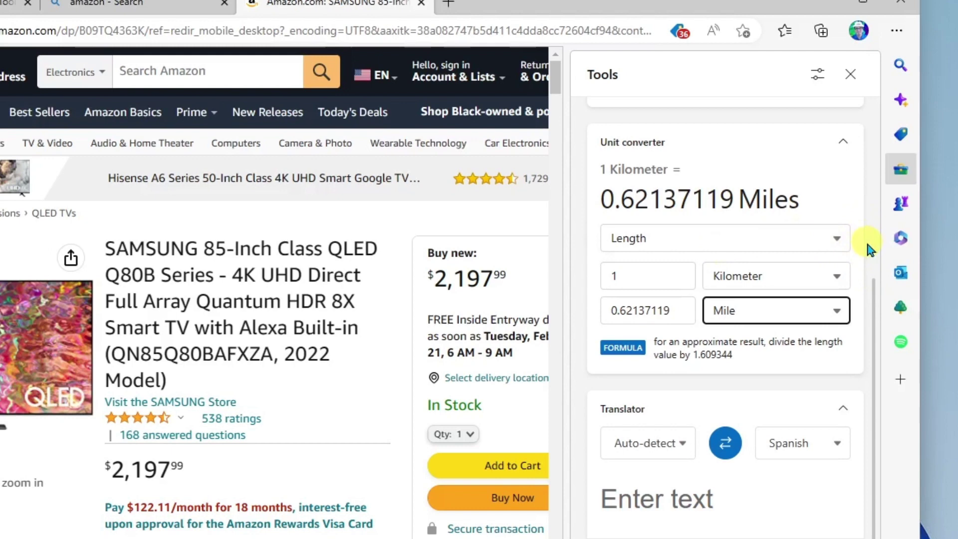
left_click(838, 275)
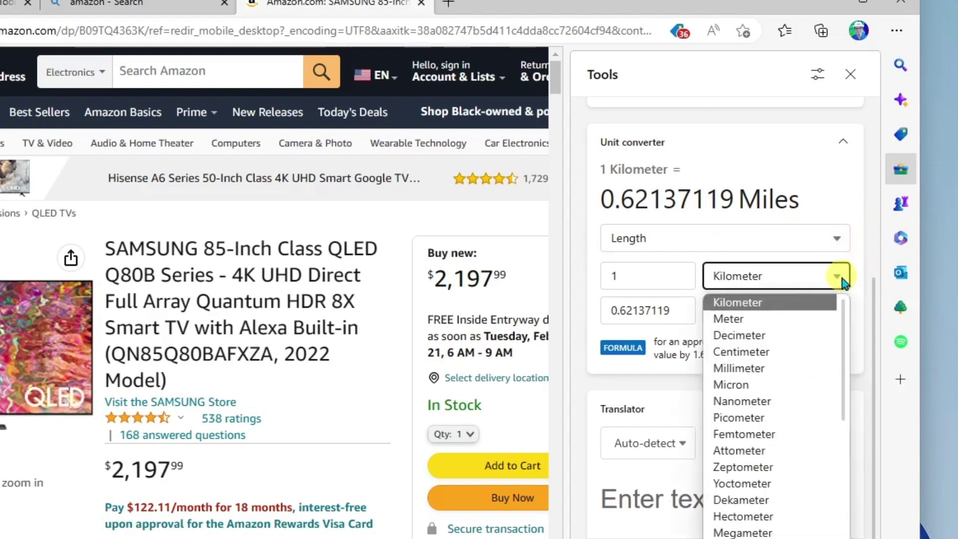
left_click(838, 278)
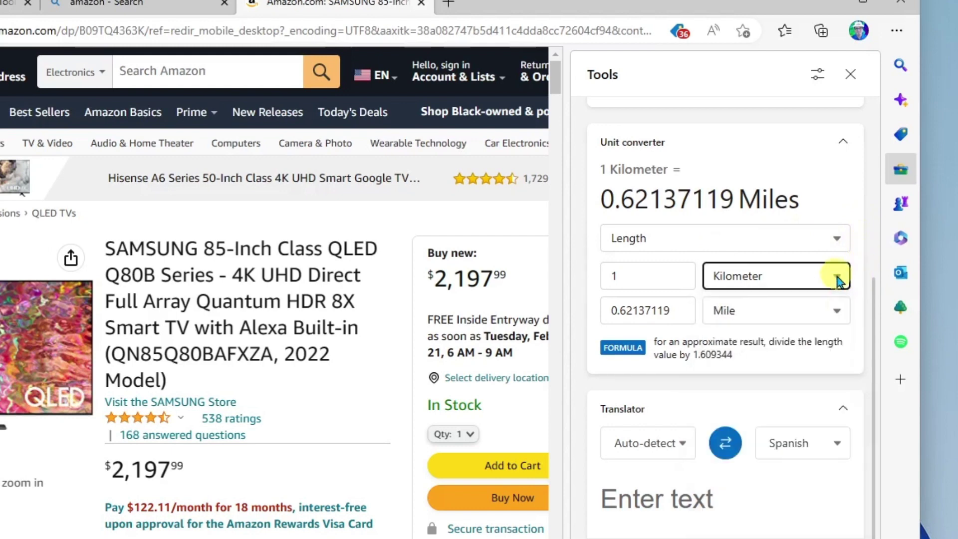
left_click_drag(873, 321, 885, 412)
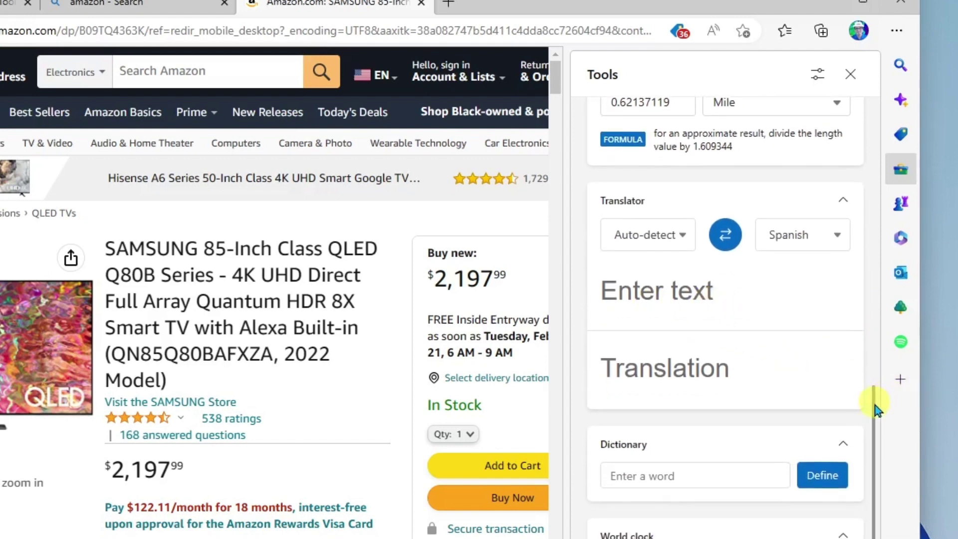
left_click(877, 411)
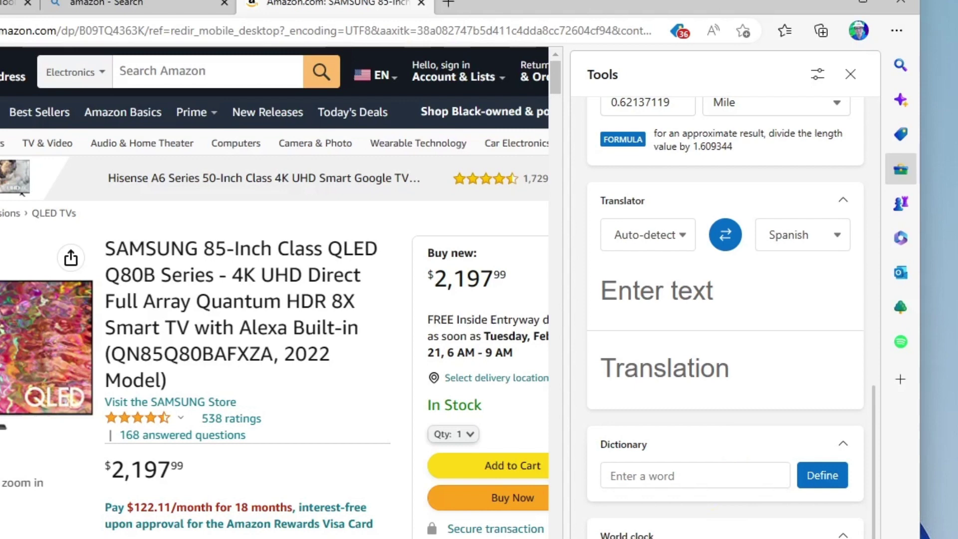
left_click_drag(872, 506, 878, 180)
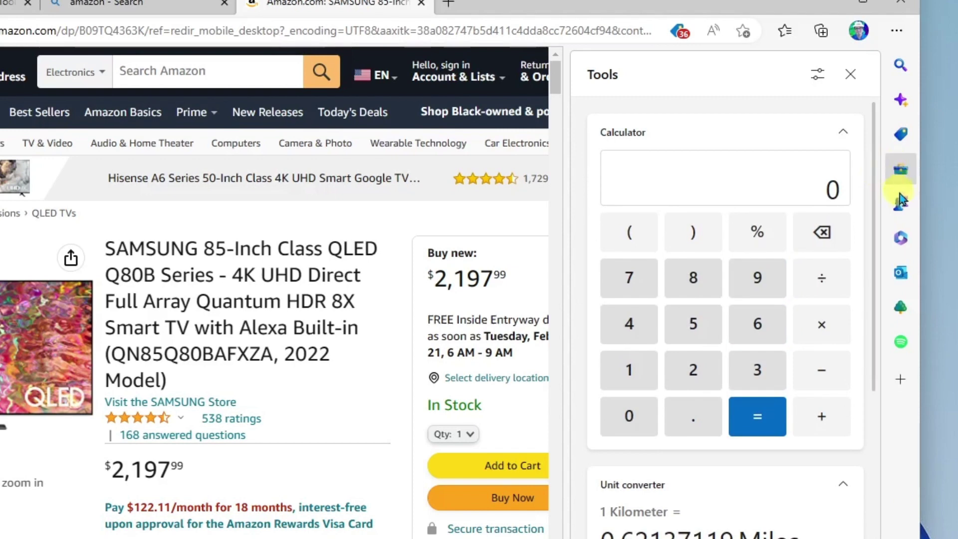
Bring back the Customize sidebar panel with its app on/off switches
left_click(900, 379)
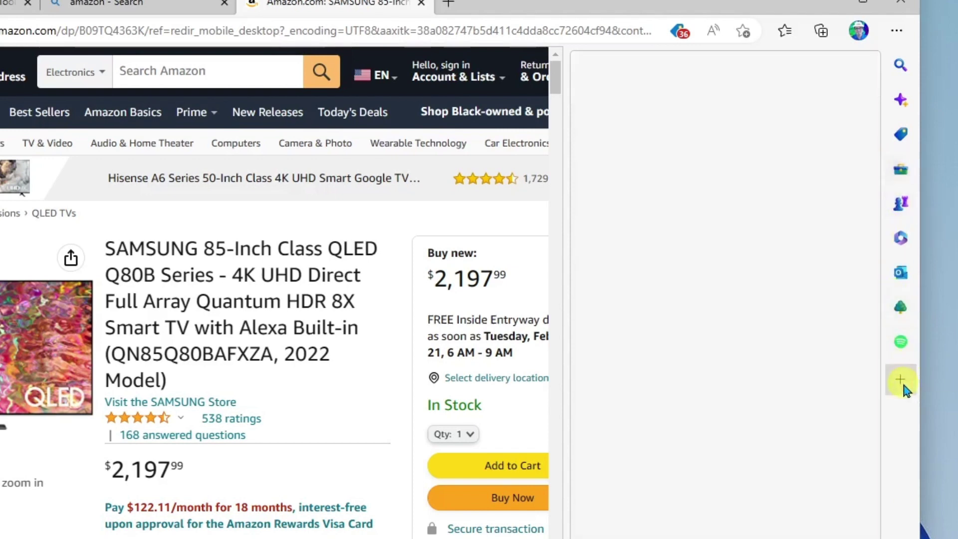
left_click_drag(879, 323, 884, 538)
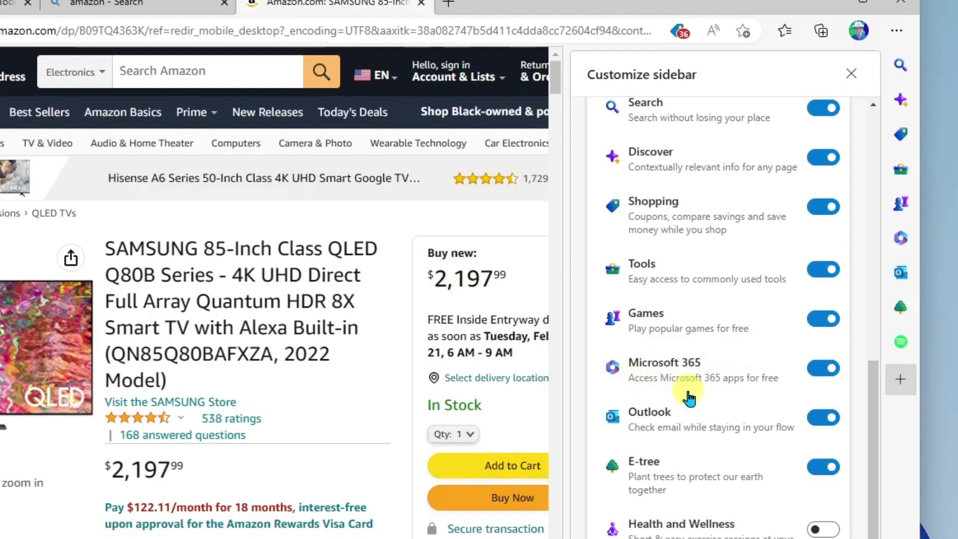
left_click(901, 239)
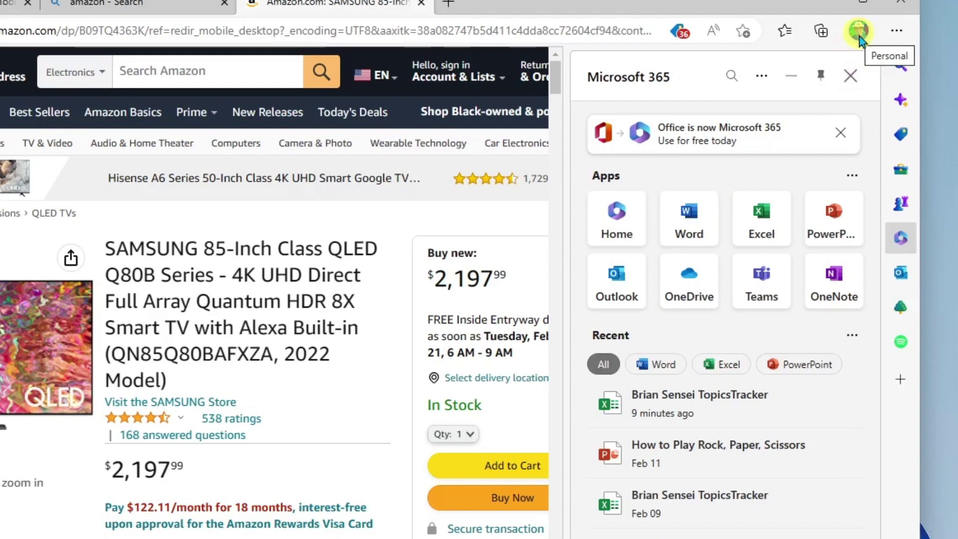
left_click(901, 379)
left_click_drag(868, 294, 879, 538)
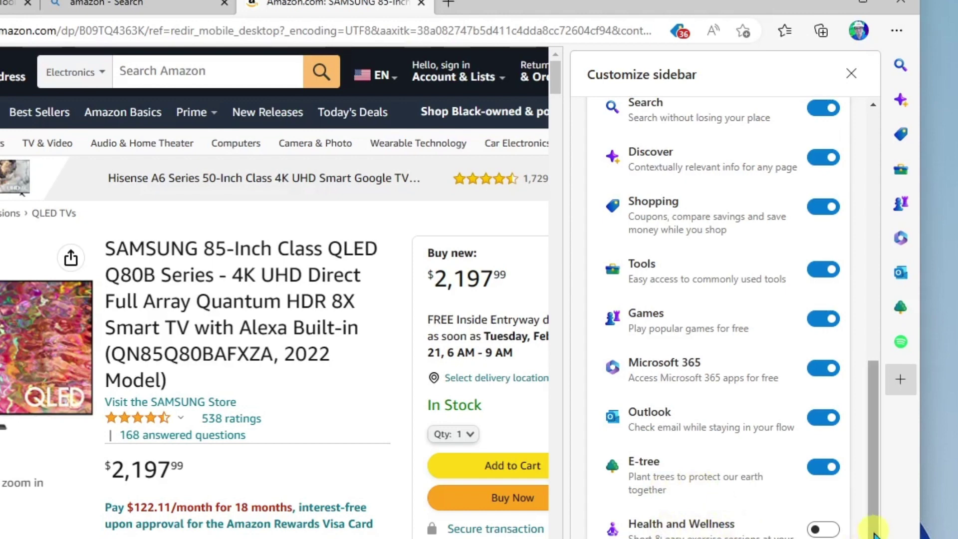
left_click_drag(874, 531, 868, 364)
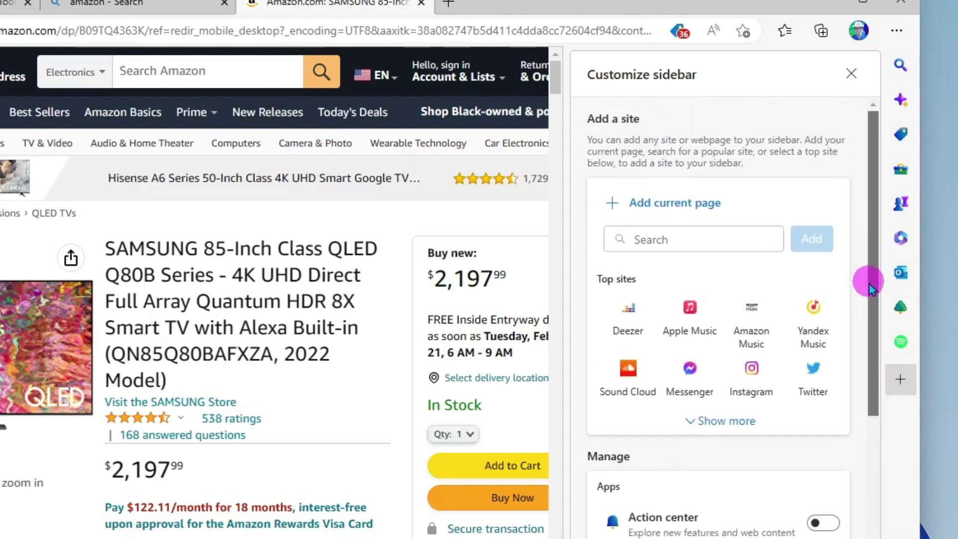
left_click_drag(868, 364, 868, 282)
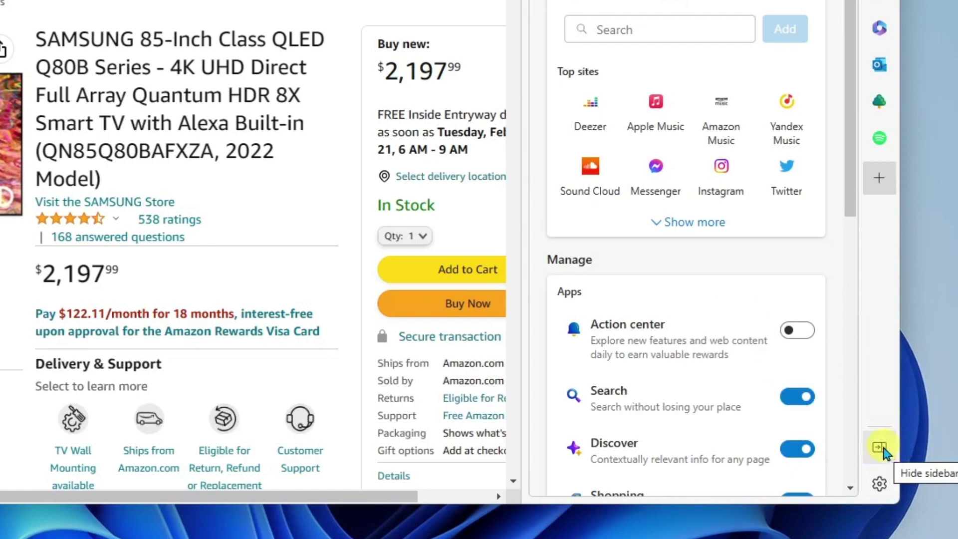
Hide the sidebar so the Amazon TV listing fills the window
left_click(878, 447)
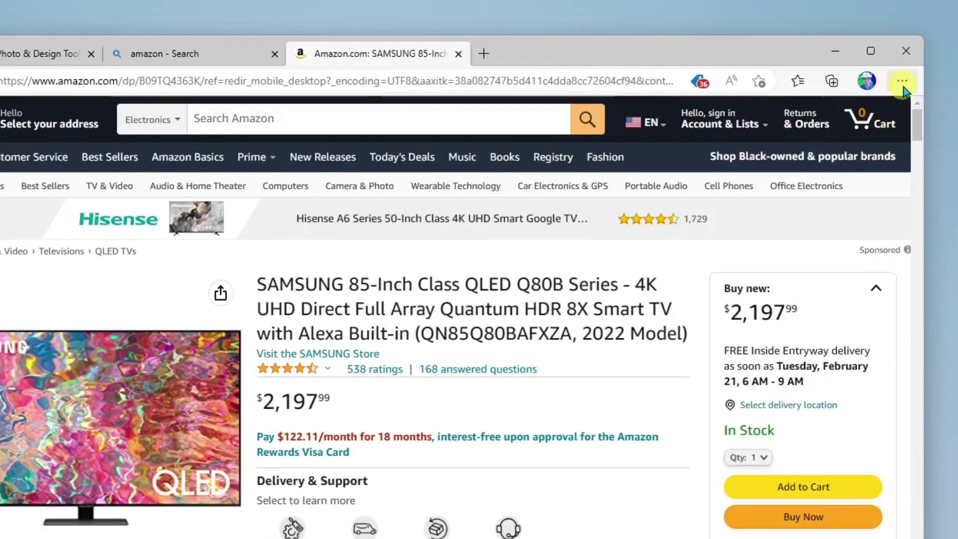
Restore the sidebar with Show sidebar from the Settings and more menu
left_click(902, 83)
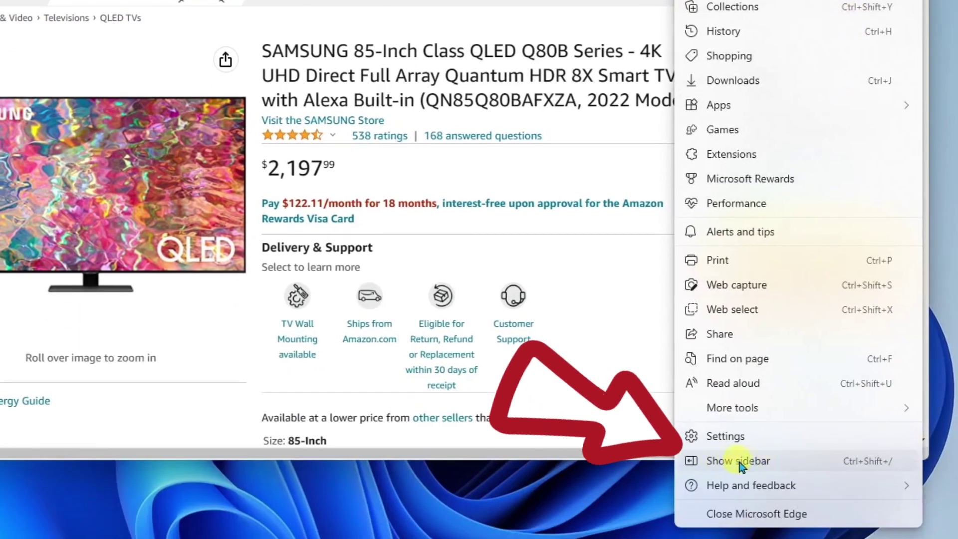
left_click(737, 461)
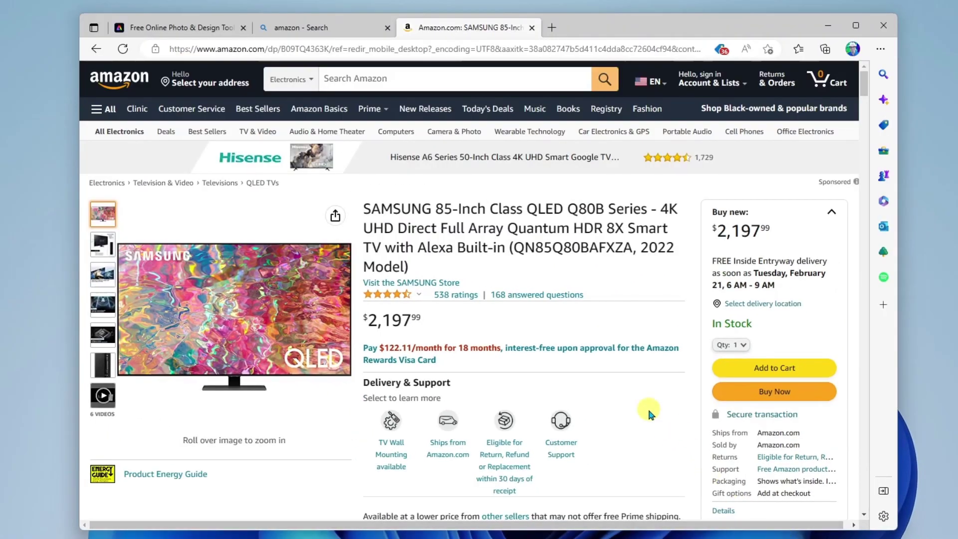